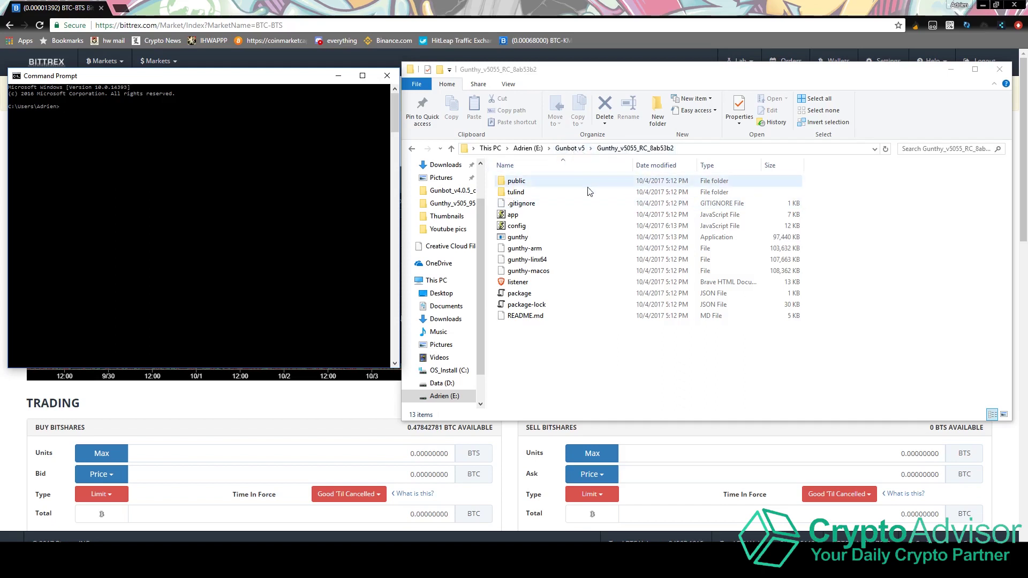
Go back to the Gunbot v5 folder showing Gunthy_v5055_RC_8ab53b2, then bring Command Prompt forward.
left_click(573, 149)
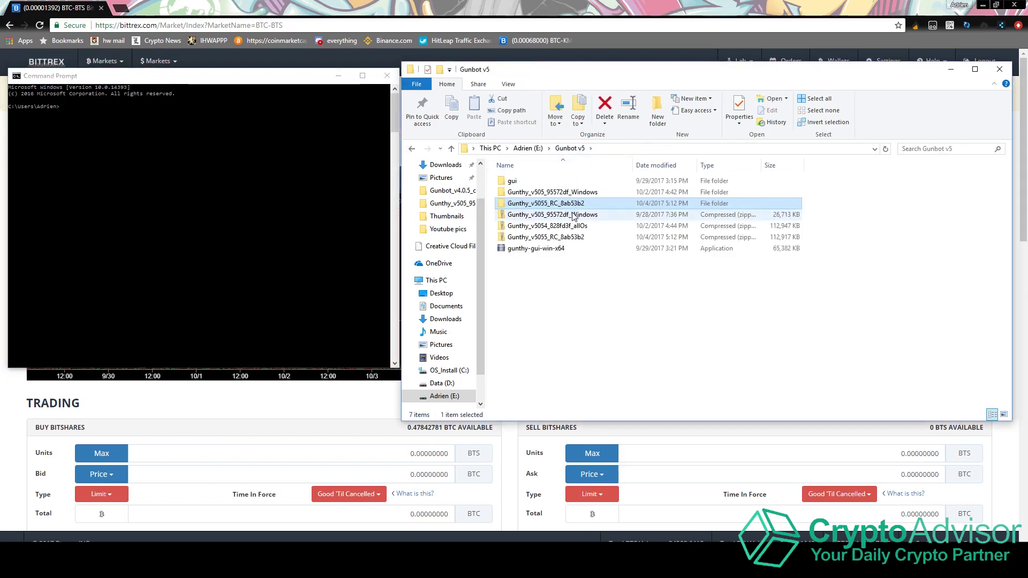
left_click(552, 205)
left_click(616, 200)
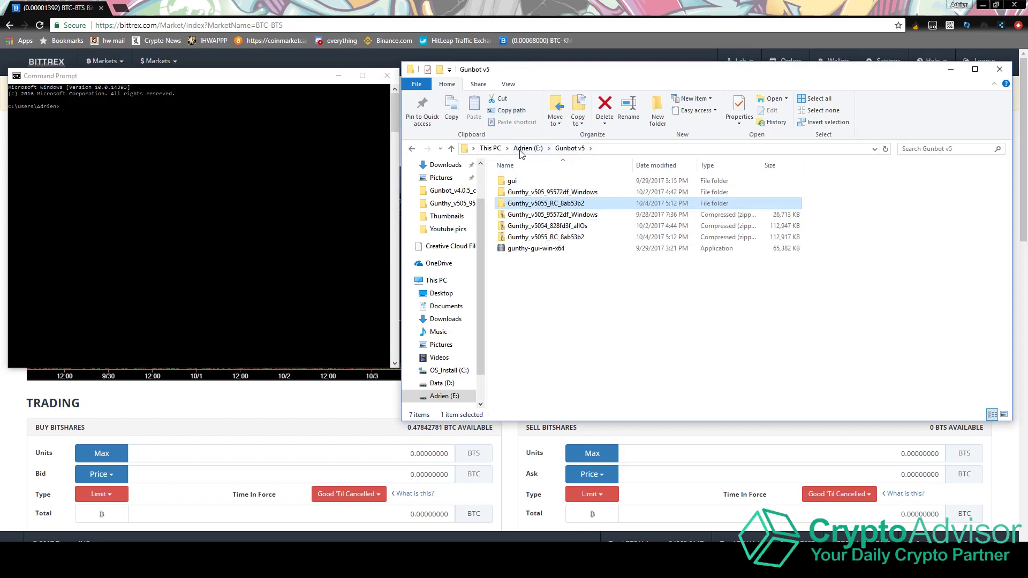
left_click_drag(264, 81, 271, 84)
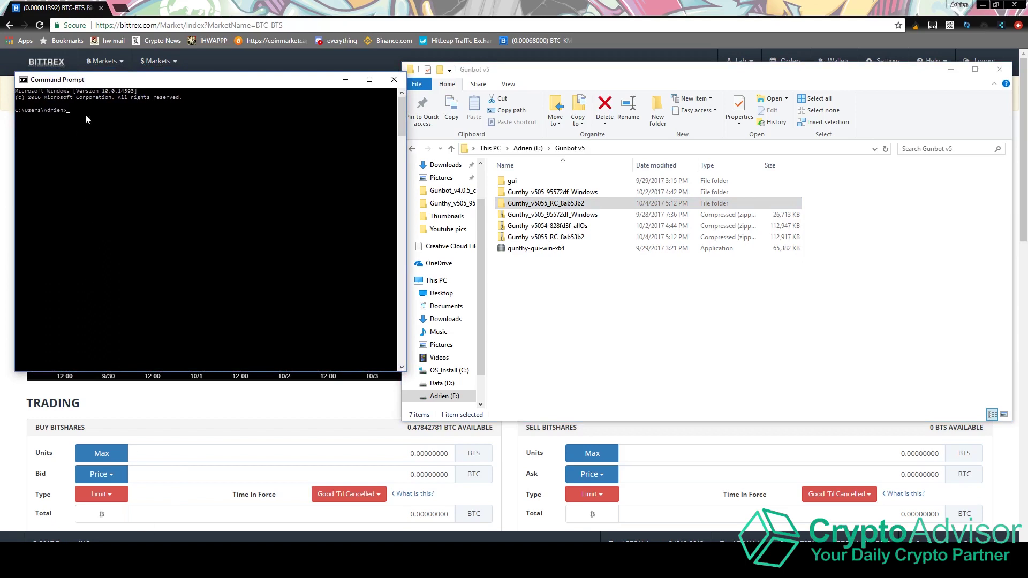
Change directory to the pasted Gunthy_v5055_RC_8ab53b2 folder path and switch to drive E:.
left_click_drag(113, 80, 109, 81)
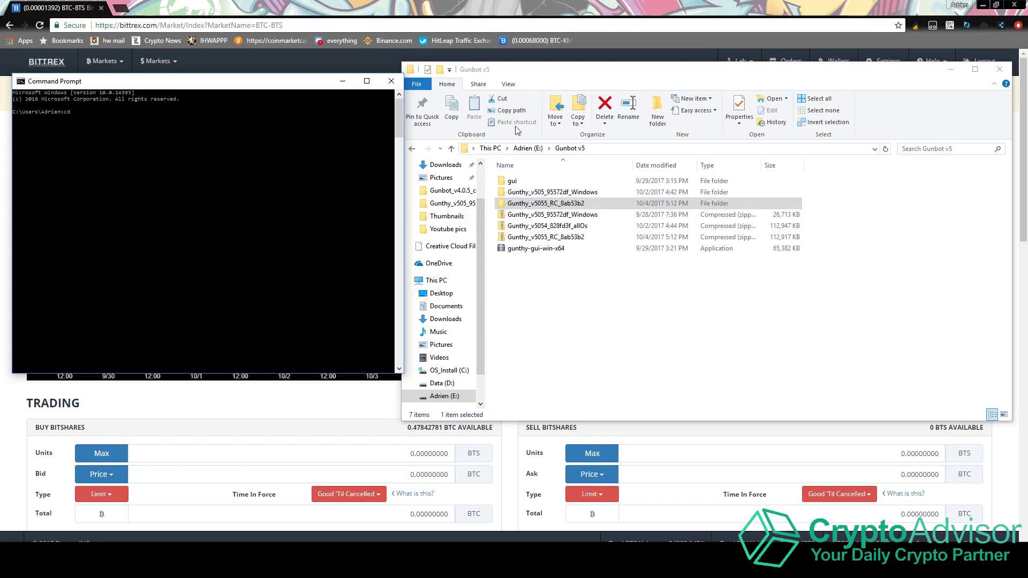
right_click(86, 110)
key("Return")
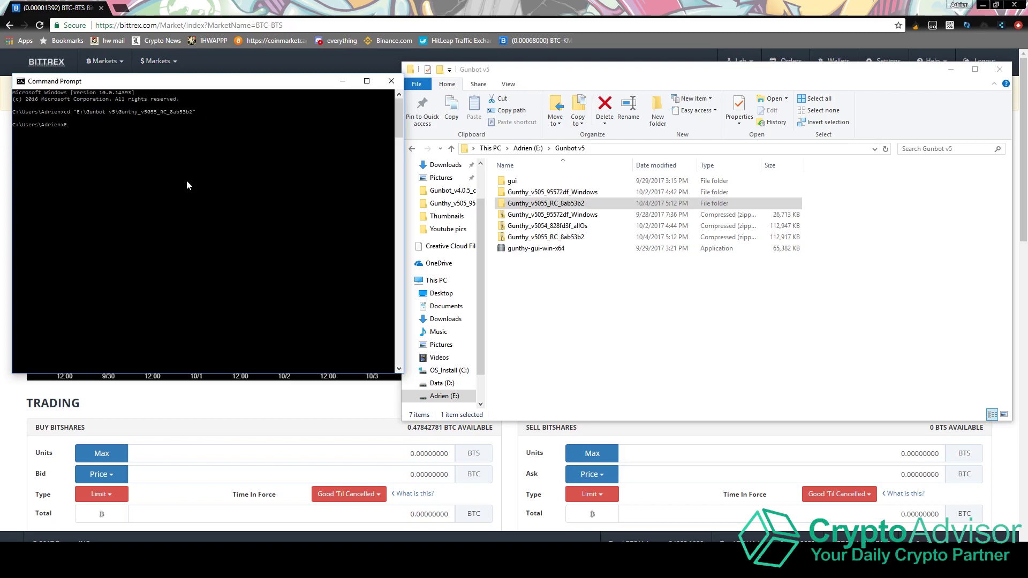
type("E:")
key("Return")
Install the Gunthy folder's packages with npm install.
type("m install")
key("Return")
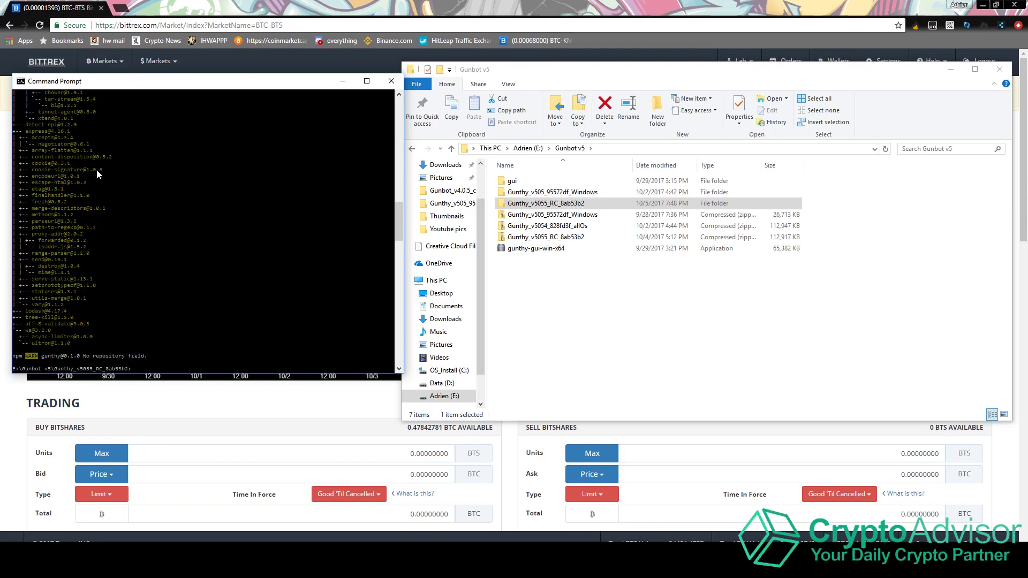
left_click_drag(398, 224, 370, 230)
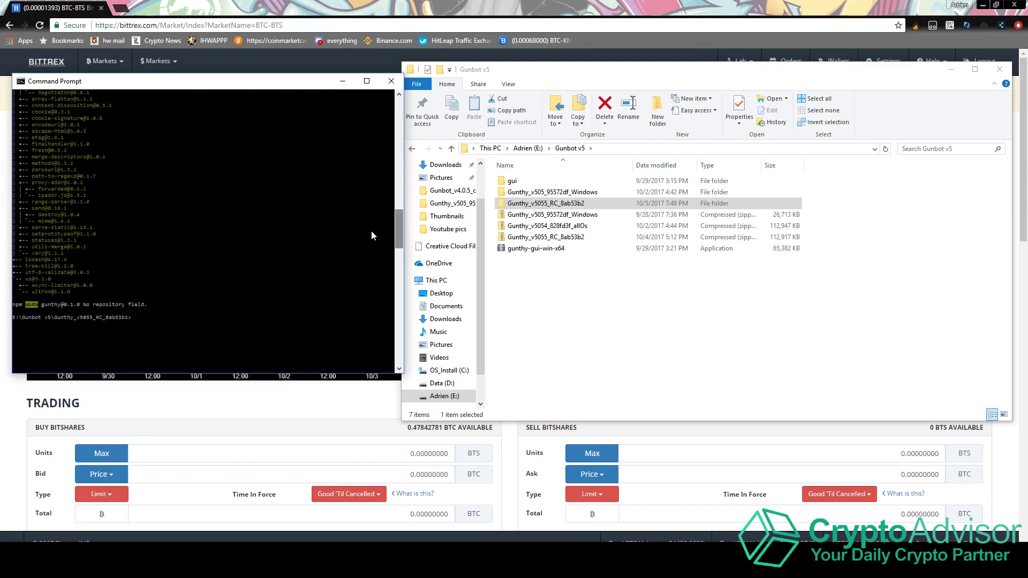
Start Gunthy with node app.js so it listens on 127.0.0.1 port 3000.
type("ned\\")
key("BackSpace")
key("BackSpace")
key("BackSpace")
type("ode app.js")
key("Return")
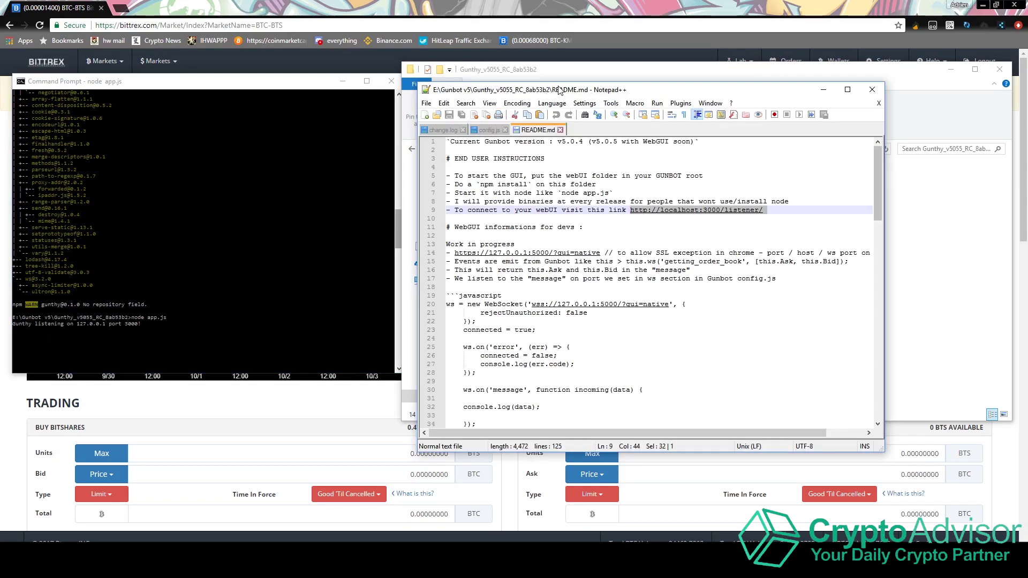
Copy the localhost:3000/listener link from README.md and load it in a new browser tab.
left_click_drag(560, 90, 479, 107)
right_click(627, 228)
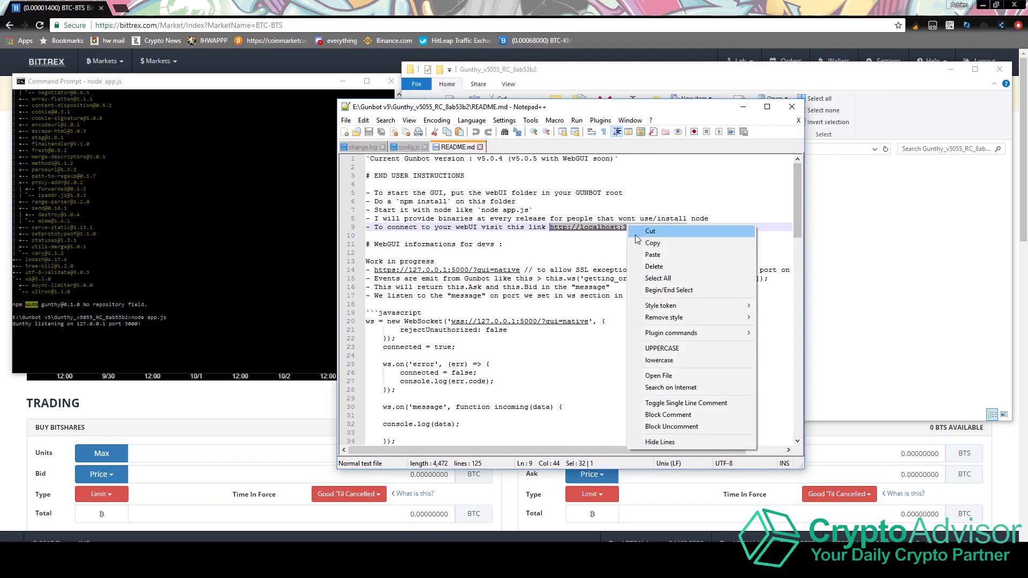
left_click(652, 244)
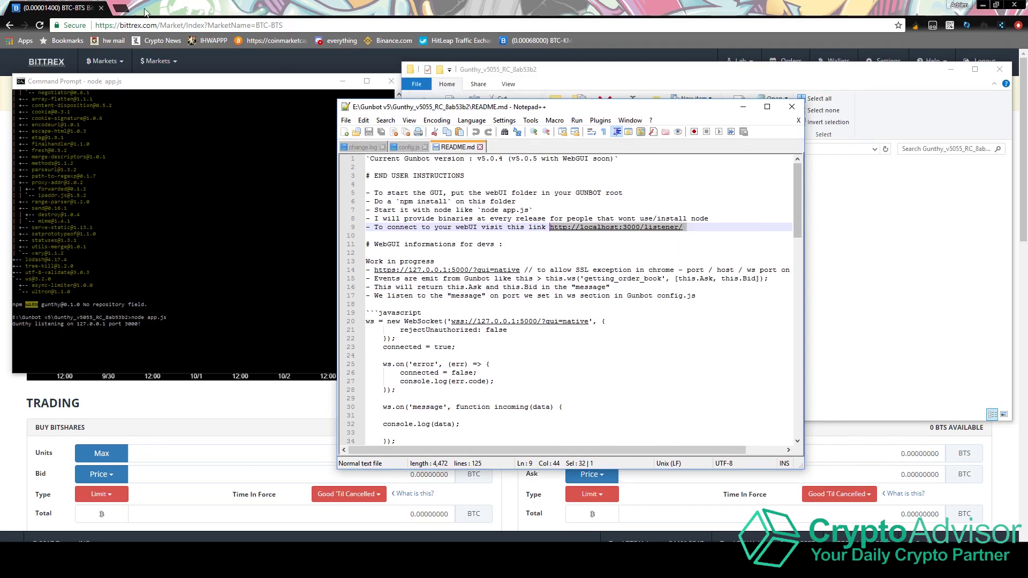
left_click(122, 7)
key("ctrl+v")
key("Return")
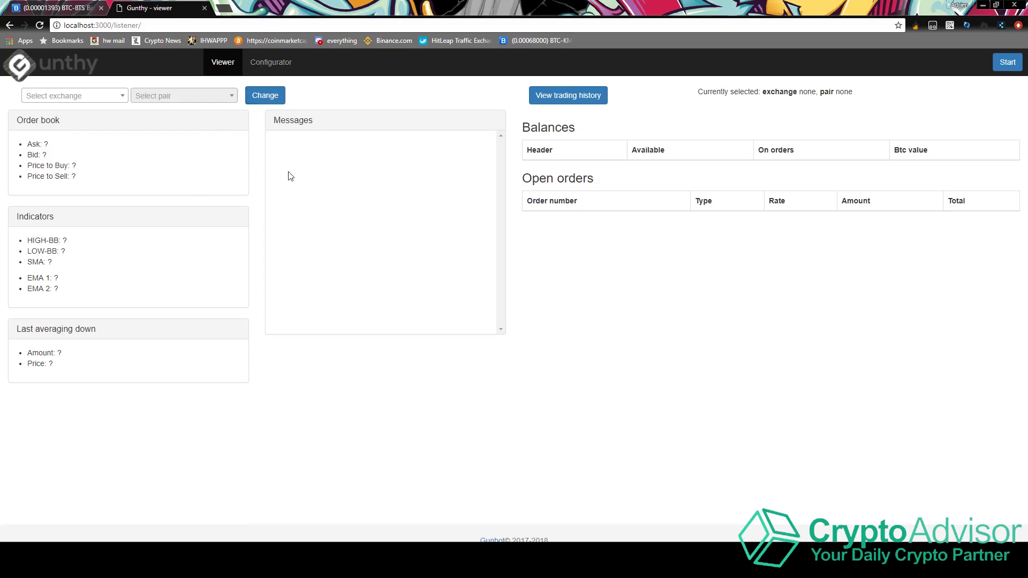
Switch to the Configurator page showing client port 3000 and ws port 5000.
left_click(269, 65)
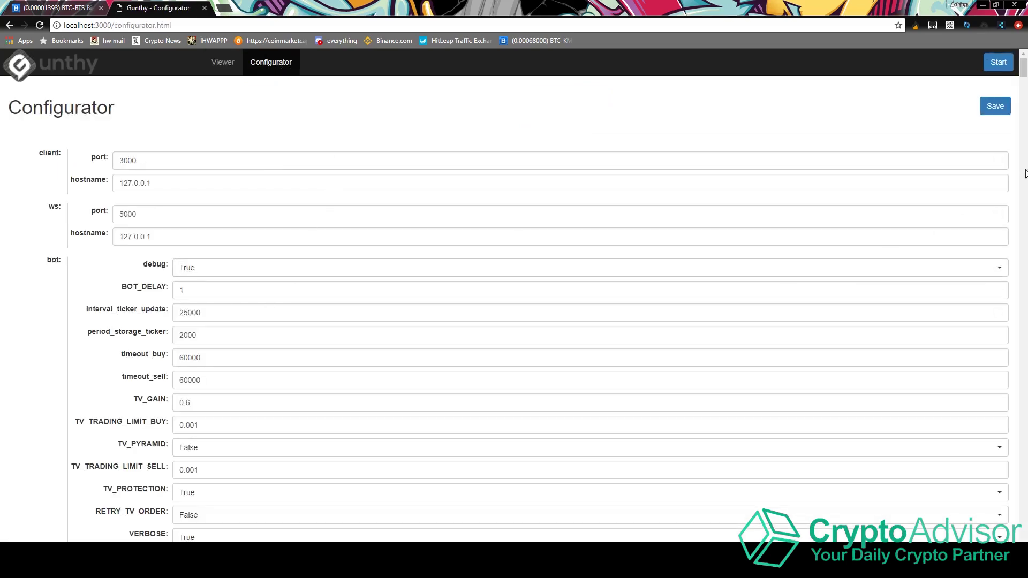
Scroll through the Configurator, adding and then removing an empty XETHXXBT override.
left_click_drag(1024, 74, 1019, 113)
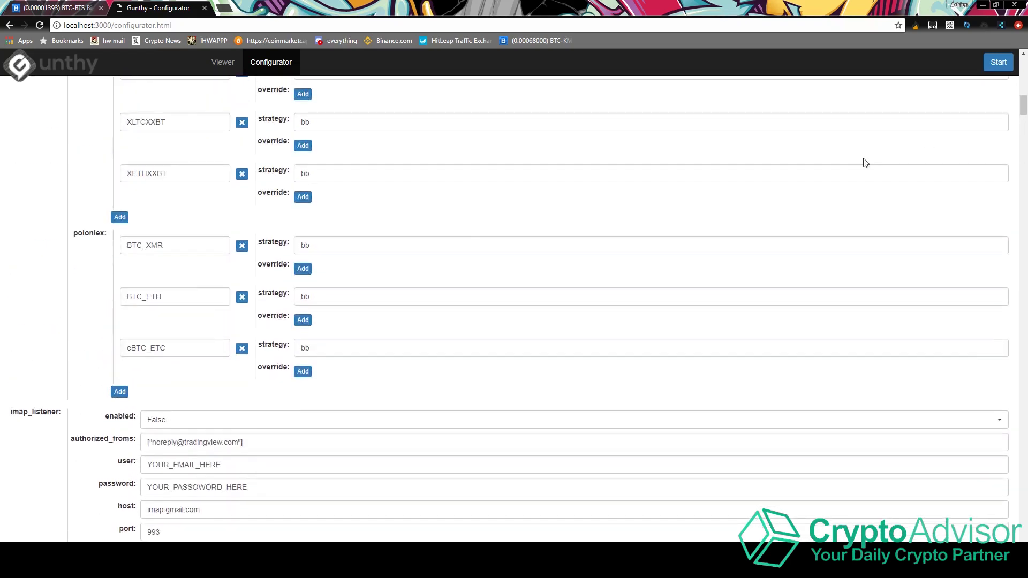
left_click(302, 197)
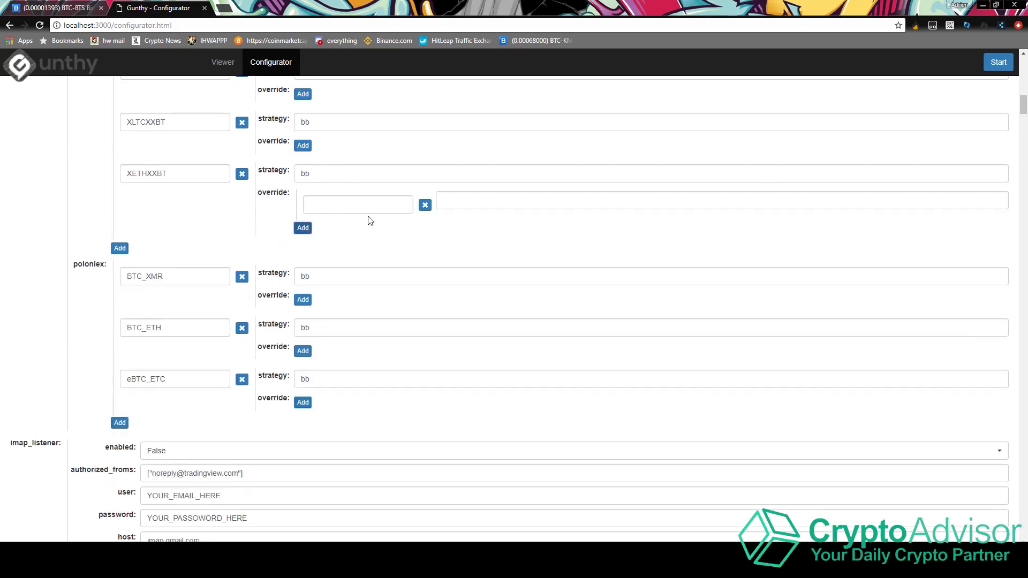
left_click(424, 205)
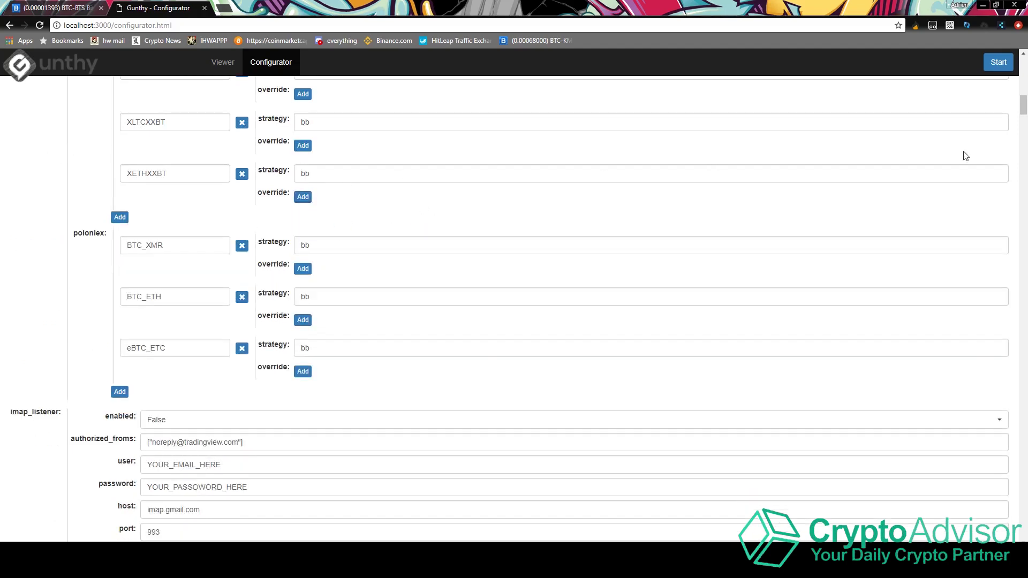
Return to the Viewer page at localhost:3000/listener.
scroll(1023, 107, "up", 6)
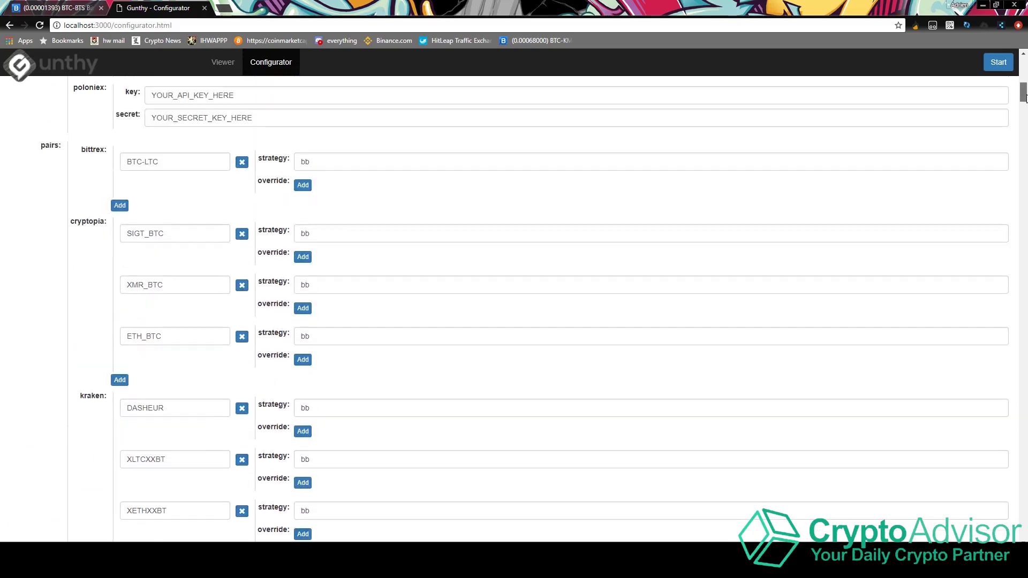
scroll(342, 211, "down", 6)
left_click(223, 63)
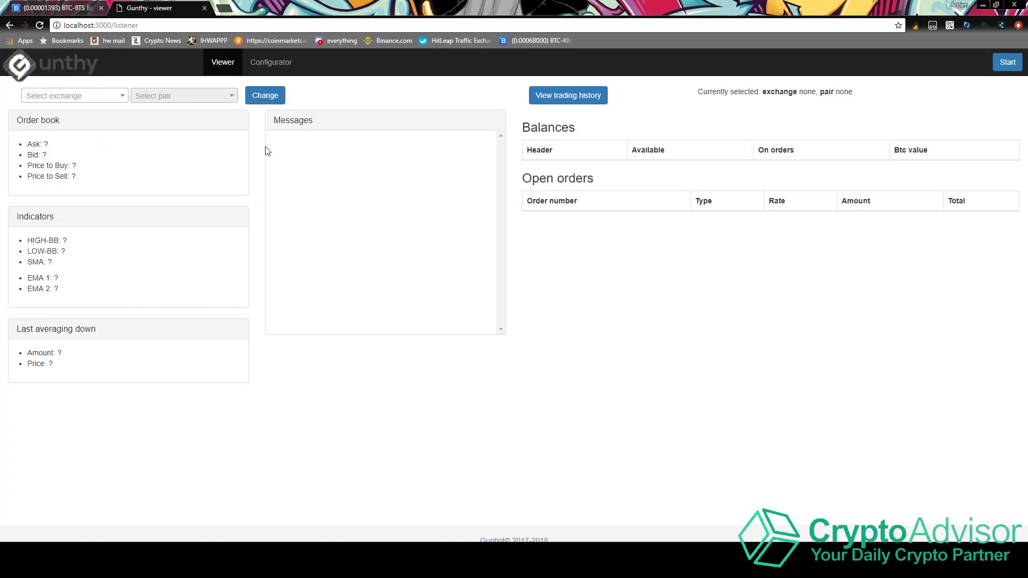
left_click(100, 105)
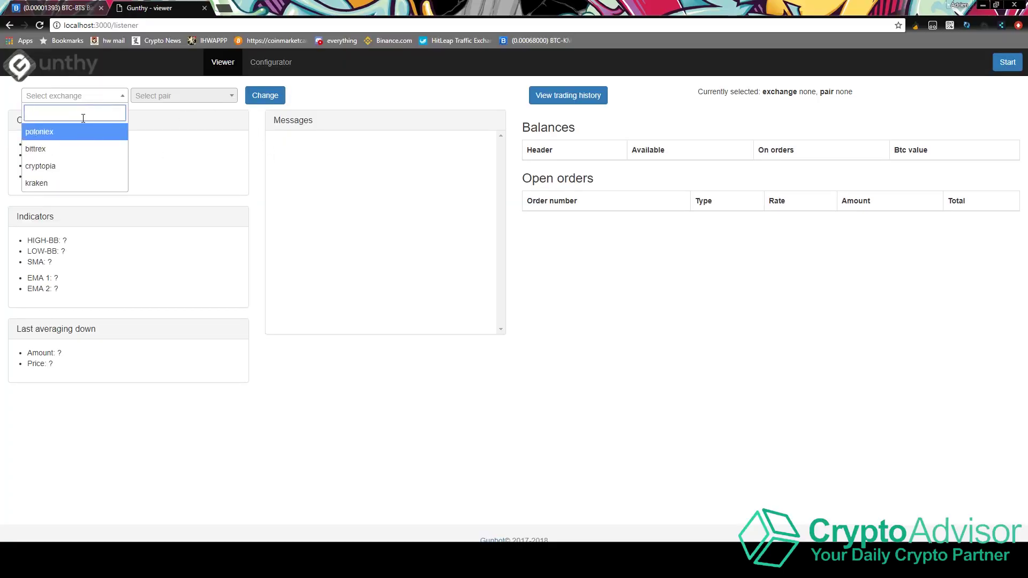
left_click(166, 132)
left_click(163, 97)
left_click(164, 119)
left_click(163, 98)
left_click(87, 96)
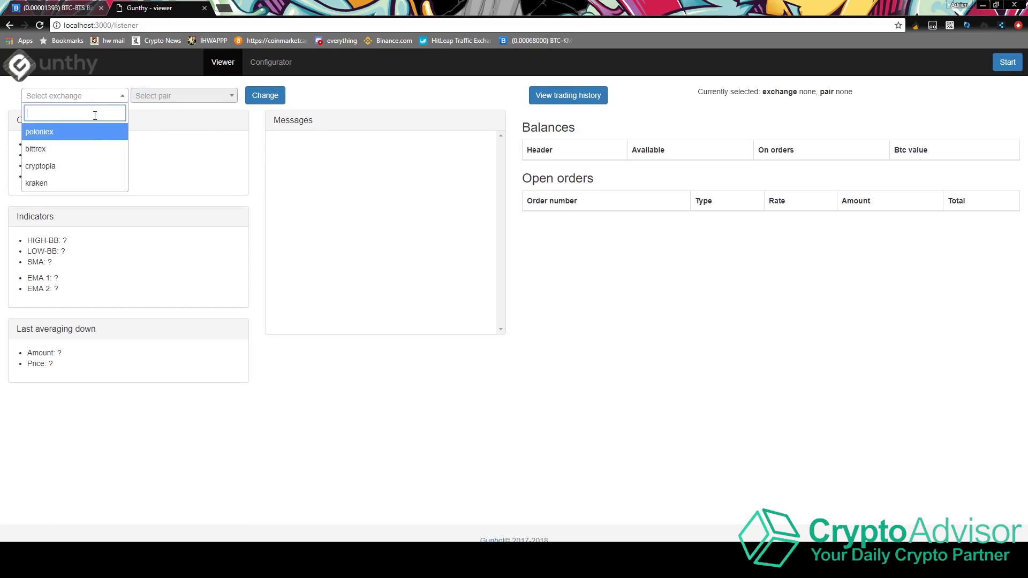
left_click(91, 149)
left_click(180, 97)
left_click(180, 137)
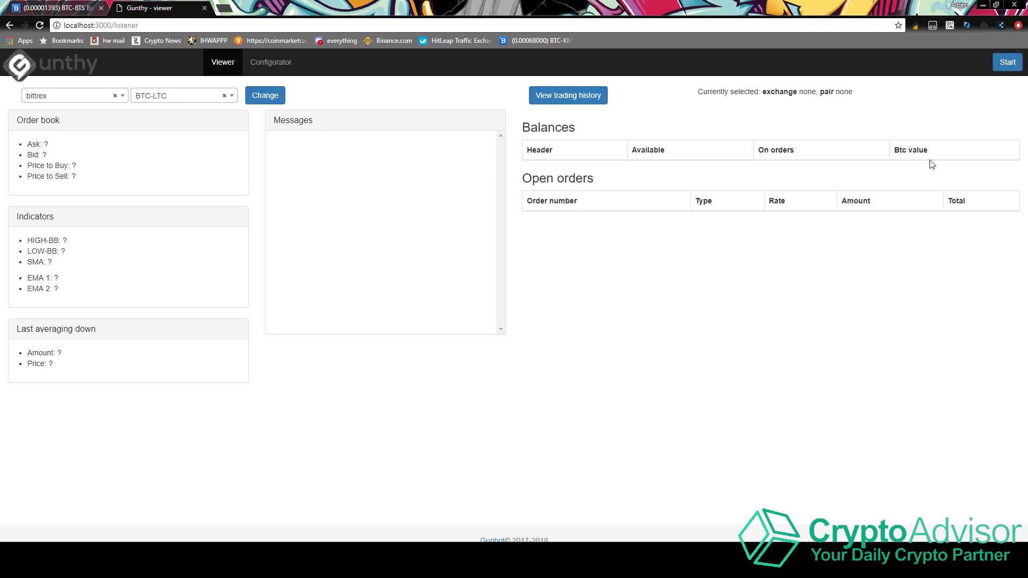
left_click(569, 103)
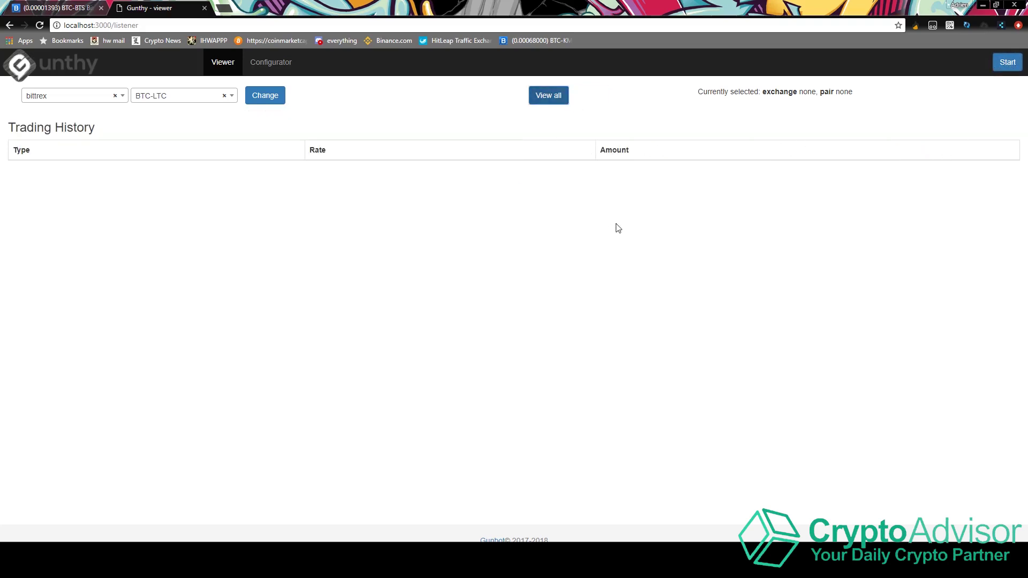
left_click(544, 94)
left_click(550, 97)
left_click(184, 99)
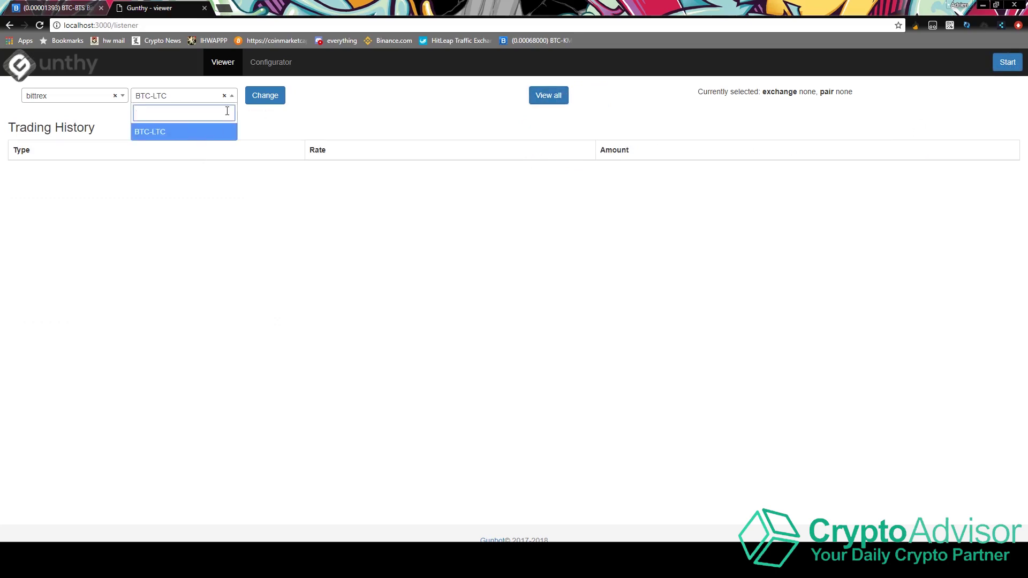
left_click(185, 97)
left_click(227, 68)
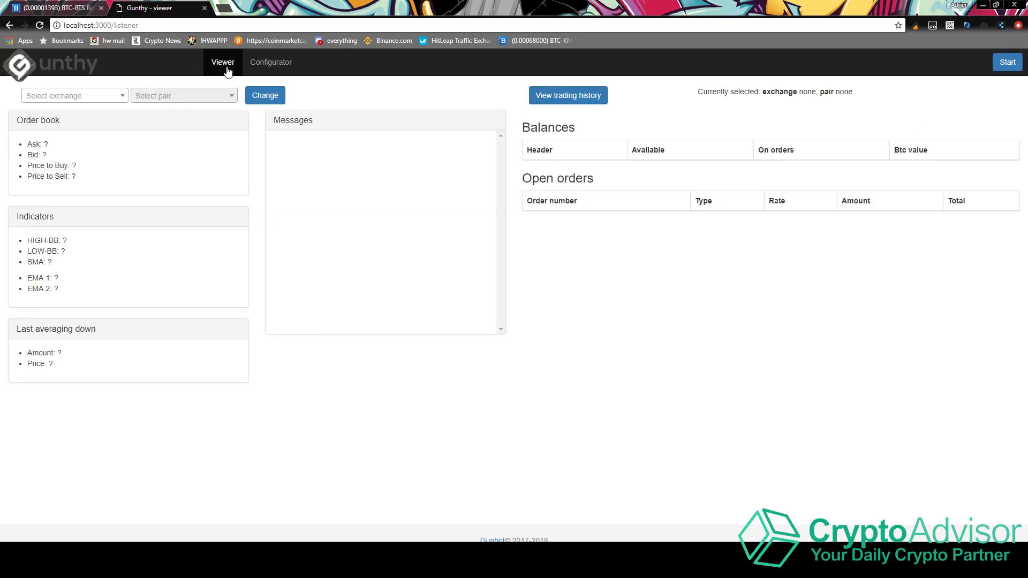